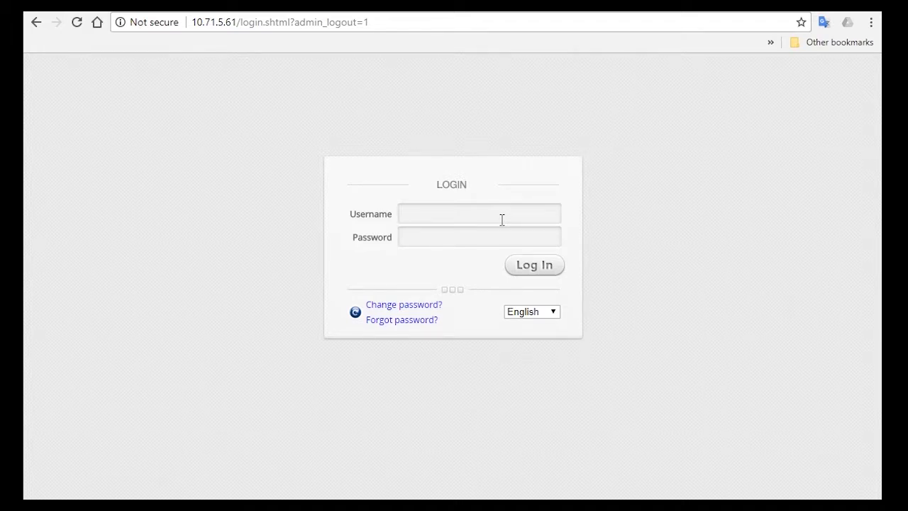
- Sign in to the hotspot gateway admin console with the administrator credentials
click(501, 220)
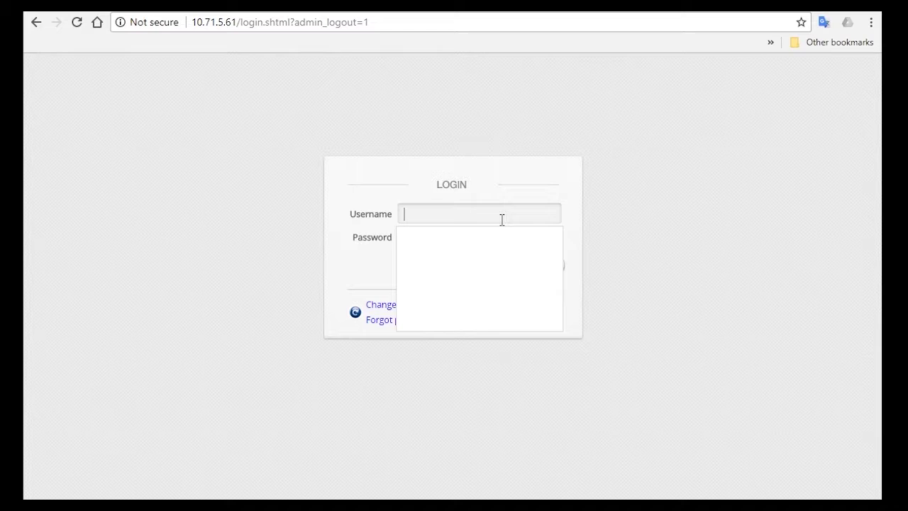
text(admin)
key(Tab)
text(******)
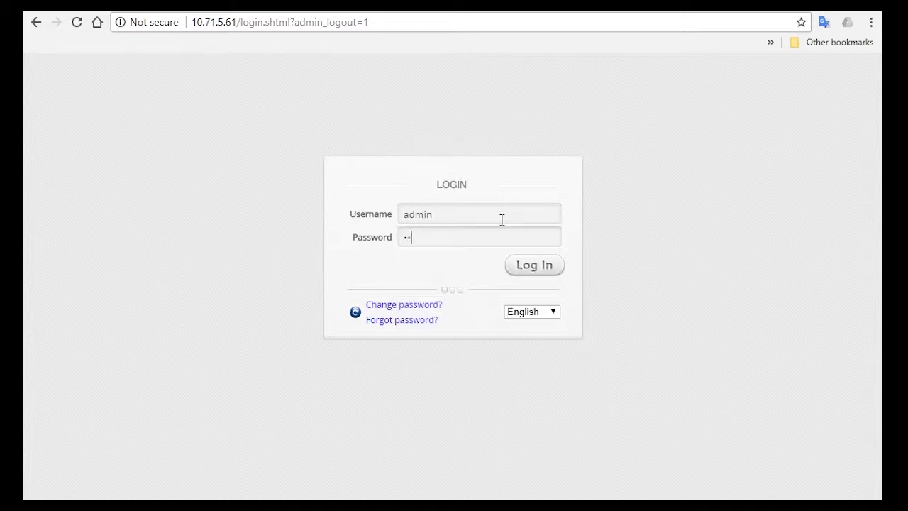
key(Return)
- Open service zone SZ2 under SYSTEM > Service Zones and rename it Staff
click(192, 128)
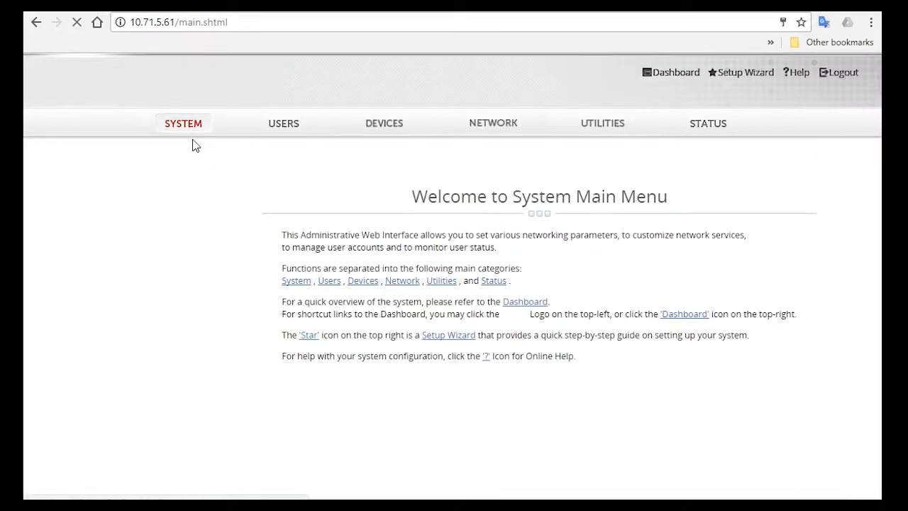
click(75, 239)
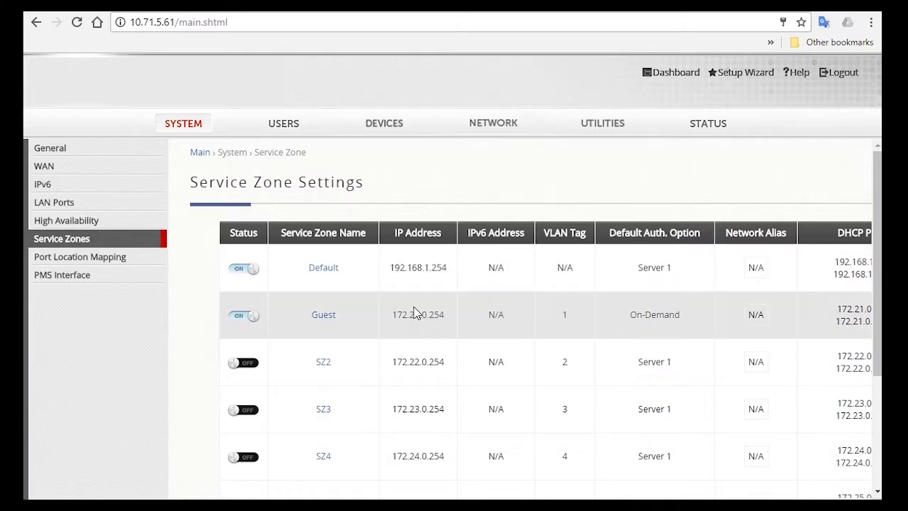
scroll(397, 294, down, 2)
scroll(361, 244, up, 1)
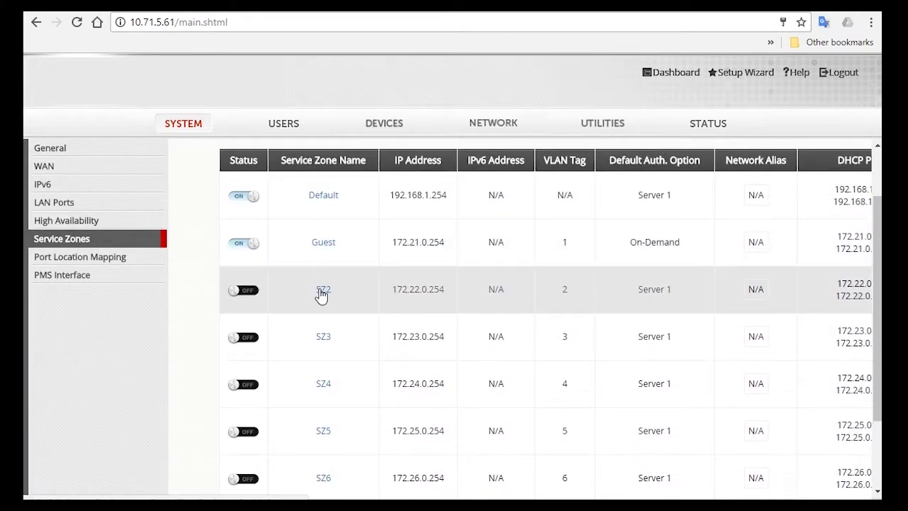
click(323, 291)
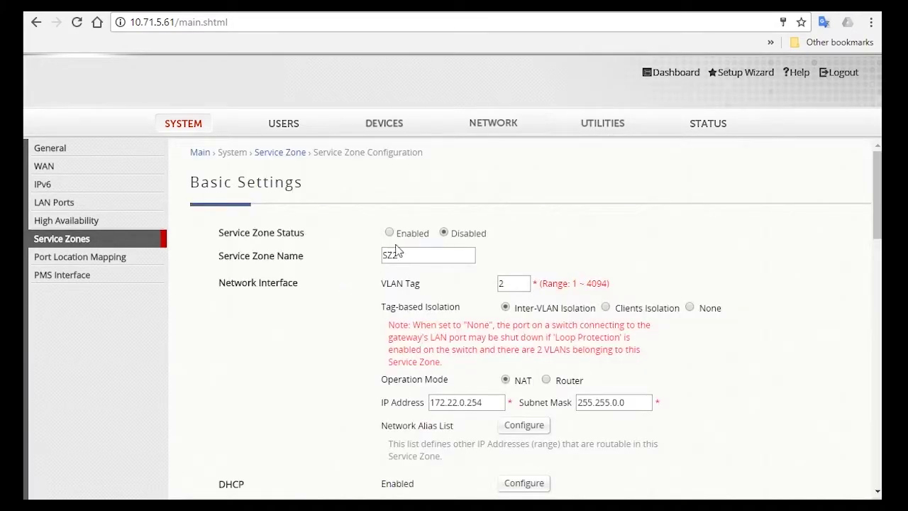
double_click(411, 253)
text(Staff)
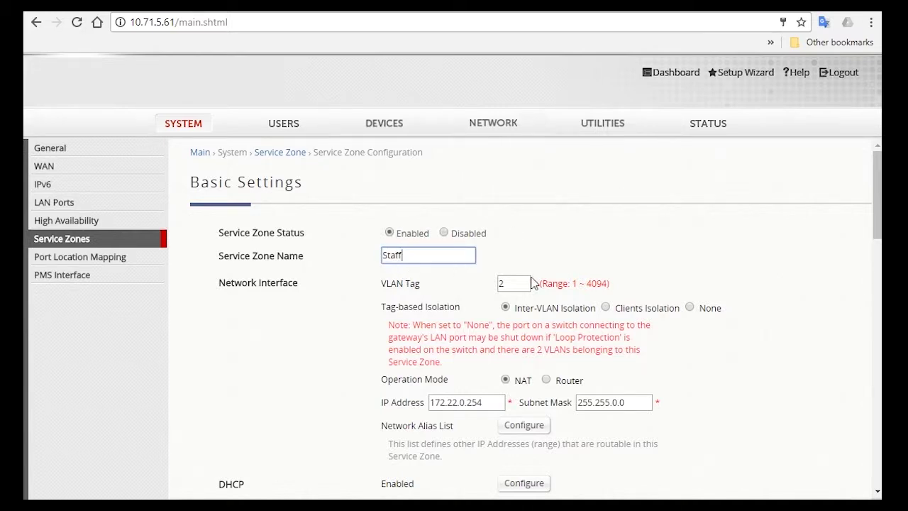
- Uncheck the Server 2, 3, 4 and 5 authentication options for the Staff zone
scroll(628, 270, down, 8)
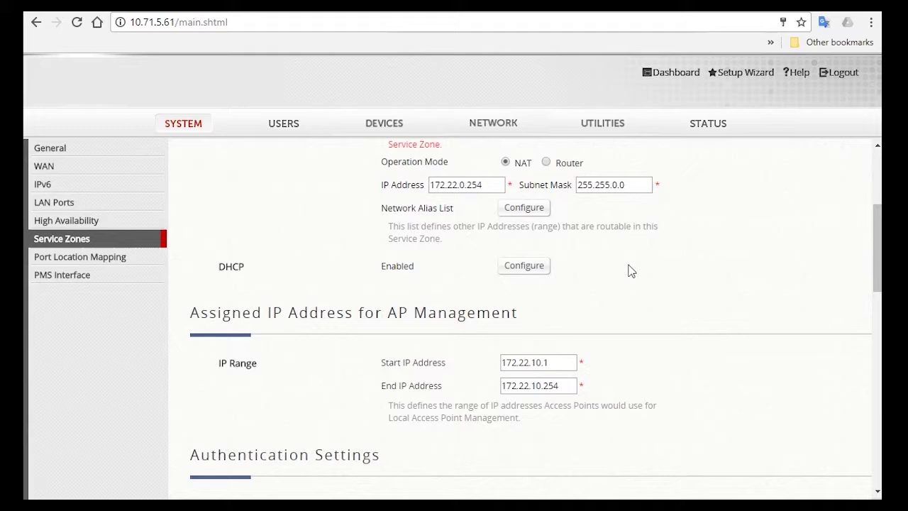
scroll(629, 270, down, 4)
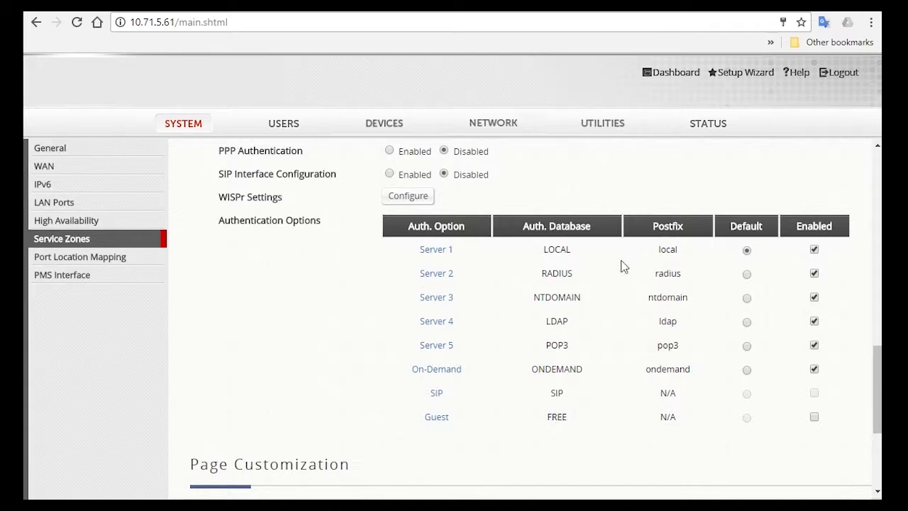
click(814, 273)
click(814, 297)
click(814, 321)
click(814, 345)
- Apply the Staff zone settings and confirm the save with OK
scroll(771, 357, up, 2)
scroll(771, 357, up, 2)
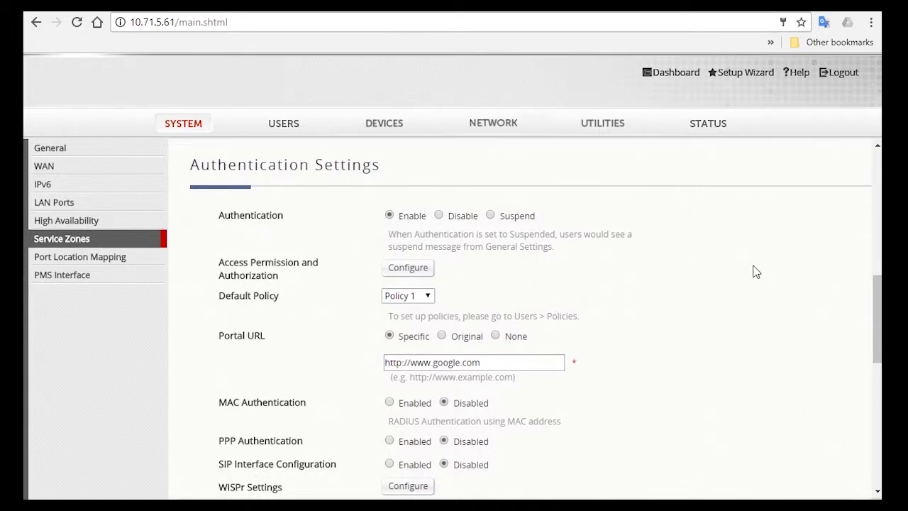
scroll(757, 272, up, 4)
scroll(756, 273, up, 1)
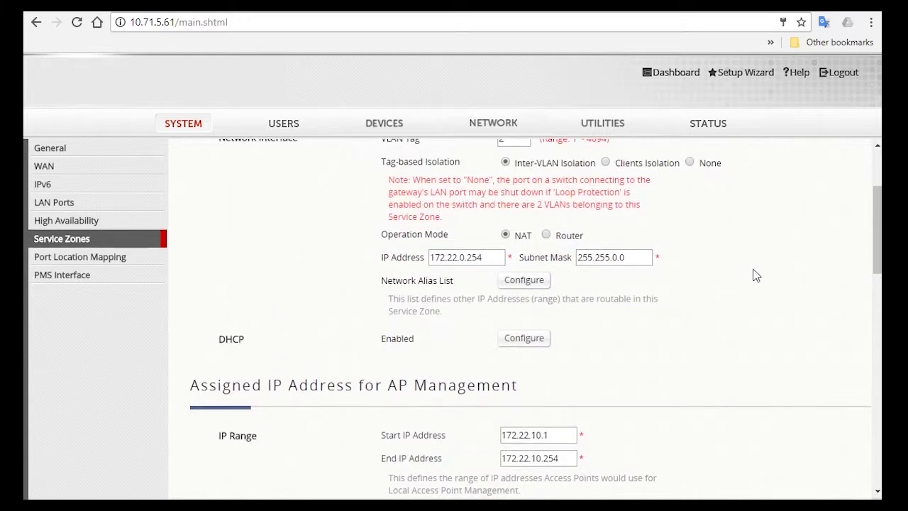
double_click(492, 257)
click(566, 300)
scroll(686, 344, down, 3)
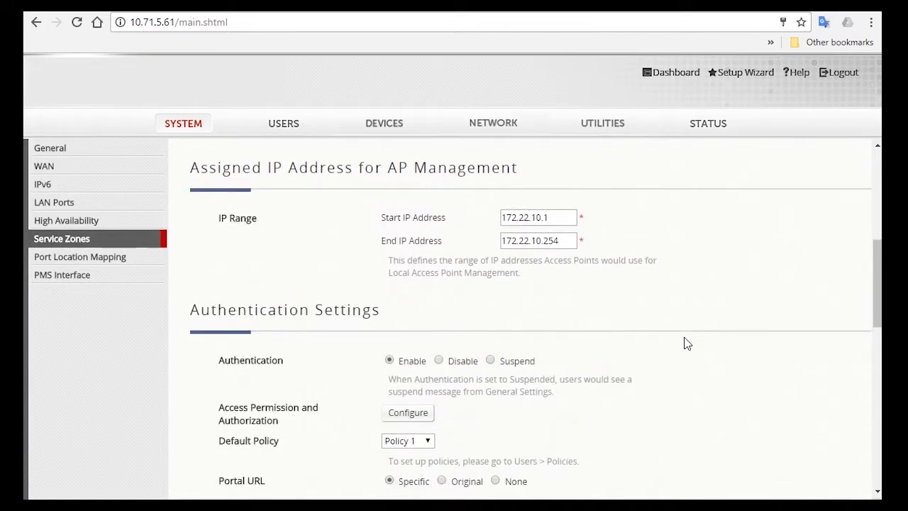
scroll(685, 342, down, 10)
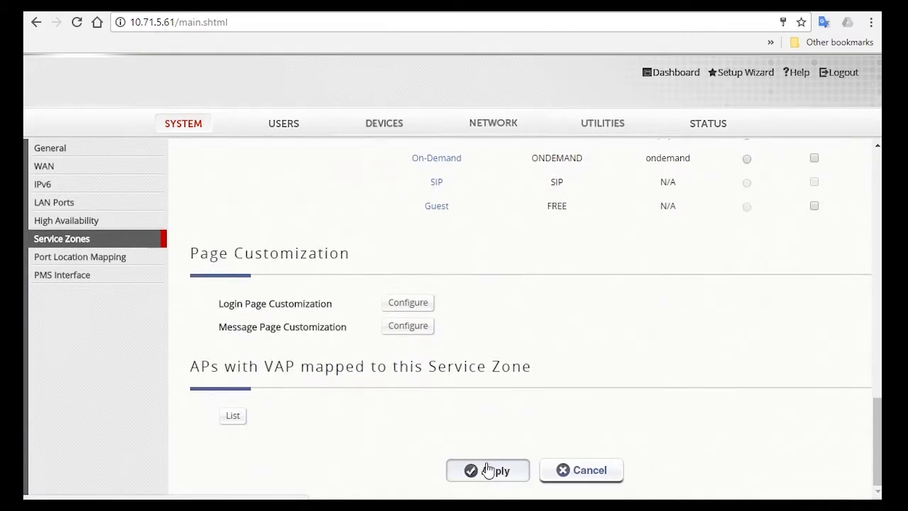
click(496, 469)
click(515, 132)
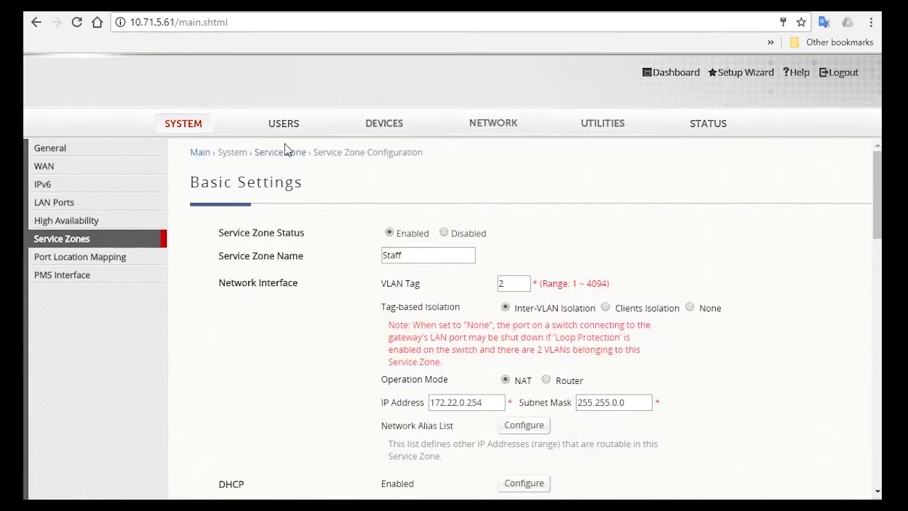
- Choose Group 1 on the USERS > Groups > Configuration page and select its name for replacement
click(285, 133)
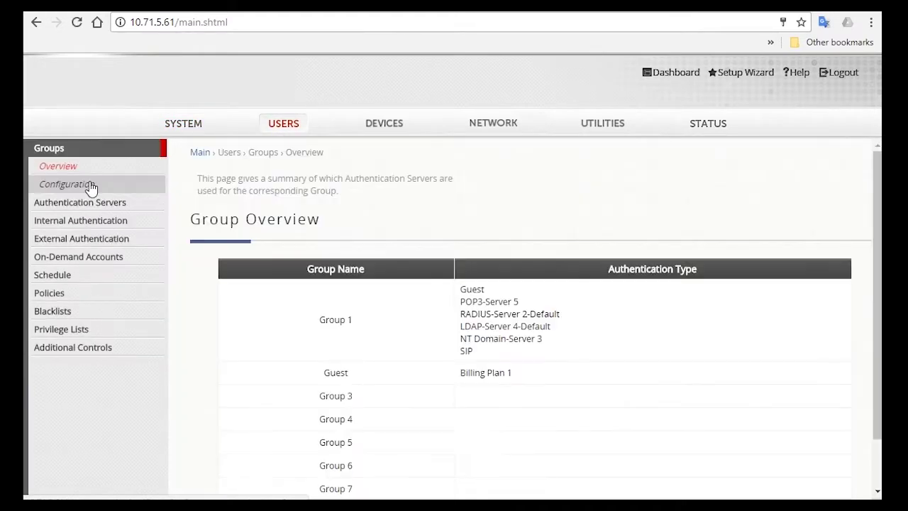
click(88, 186)
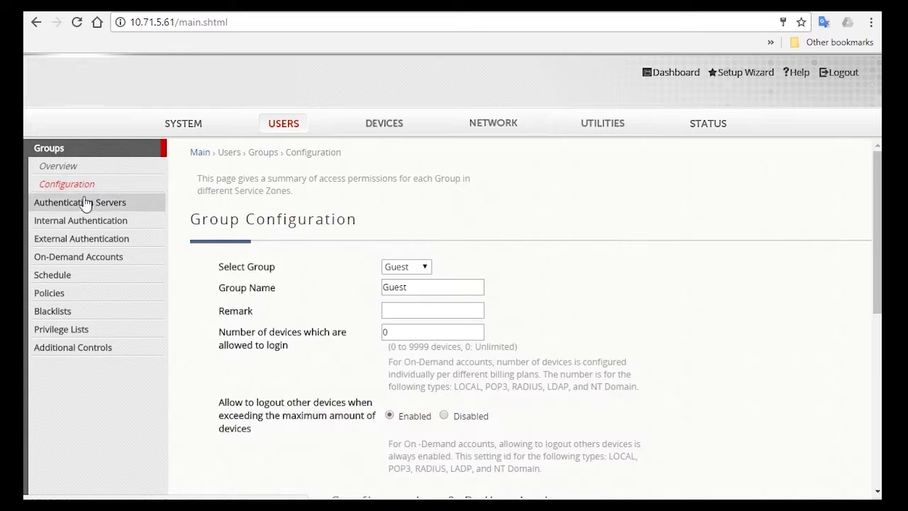
click(423, 272)
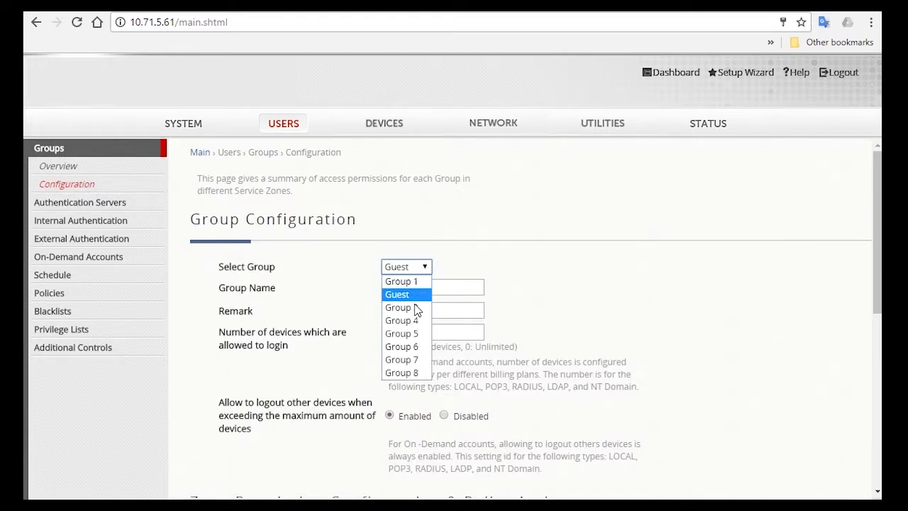
click(420, 281)
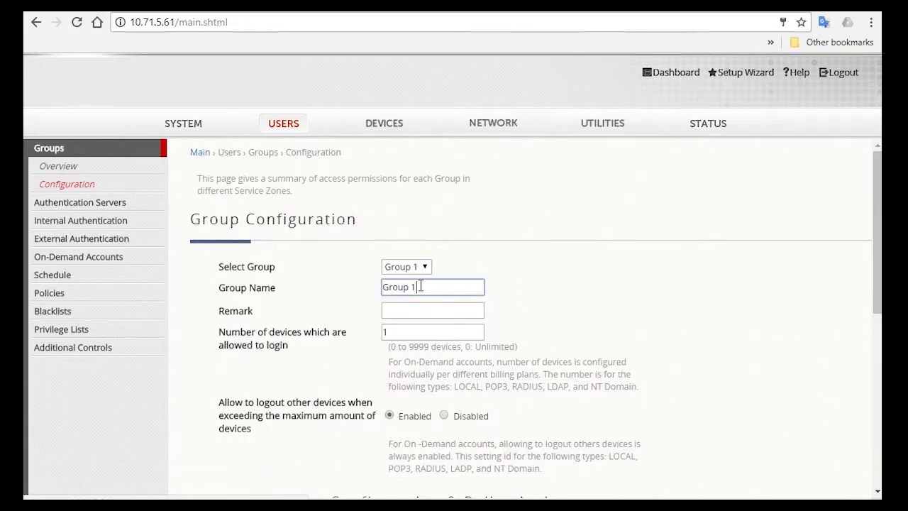
drag(417, 287, 357, 288)
- Enter Staff as the group name
text(Staff)
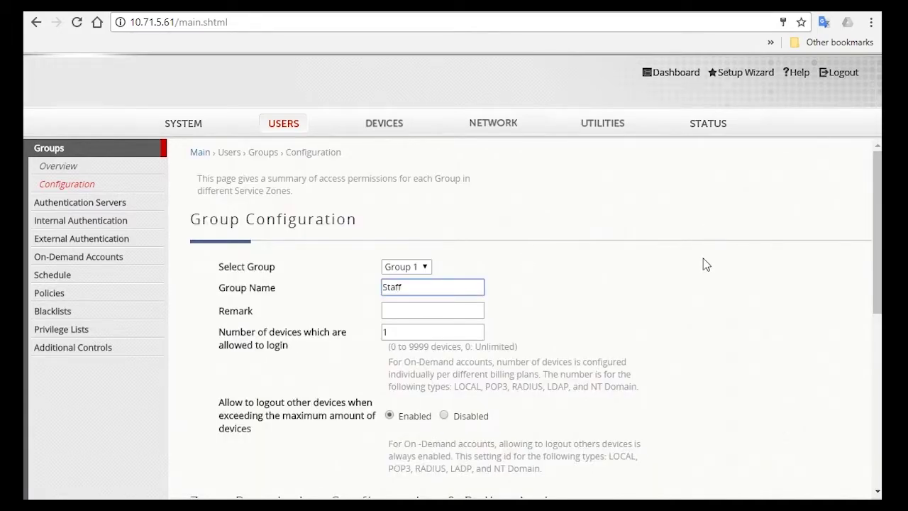
scroll(702, 257, down, 1)
scroll(702, 261, down, 3)
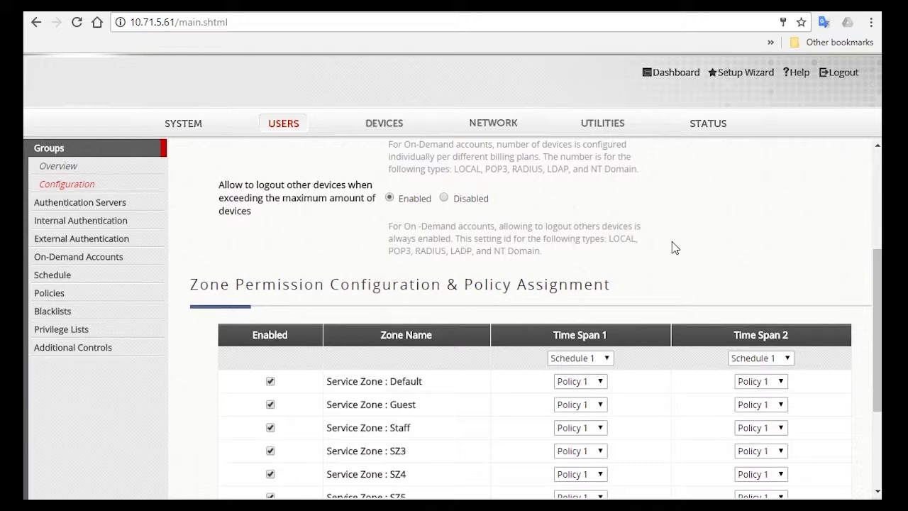
scroll(675, 246, down, 2)
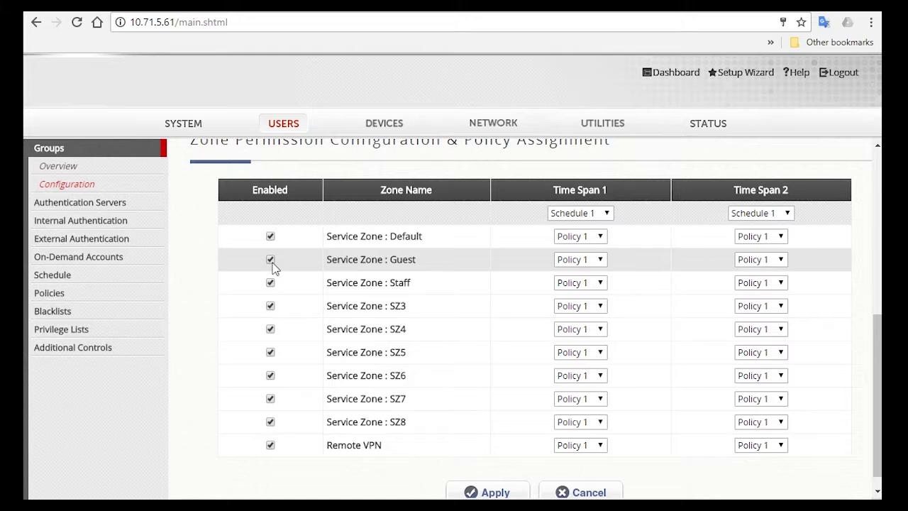
- Disable zone permissions SZ3–SZ8 and Remote VPN for the group and apply
click(271, 306)
click(270, 329)
click(270, 351)
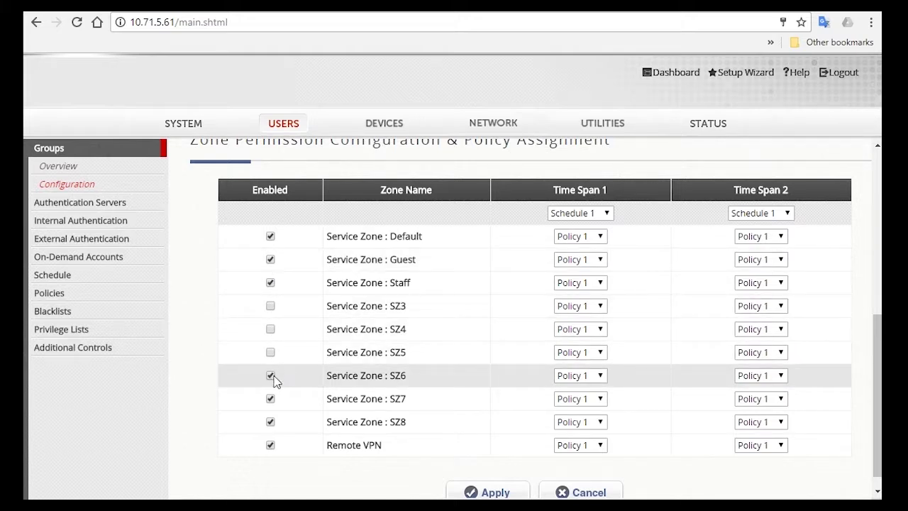
click(270, 375)
click(270, 399)
click(270, 422)
click(270, 445)
click(489, 491)
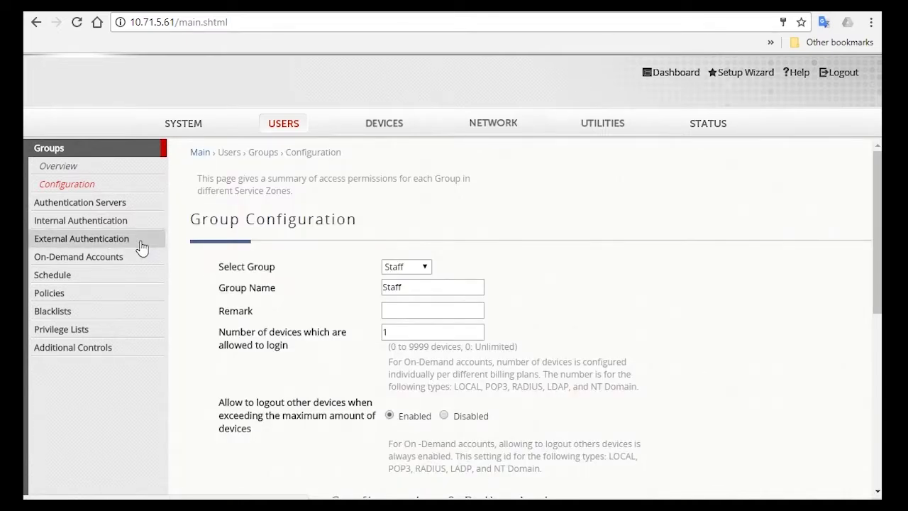
- Select Policy 1 in Policy Configuration, change its name to Staff and apply
click(99, 295)
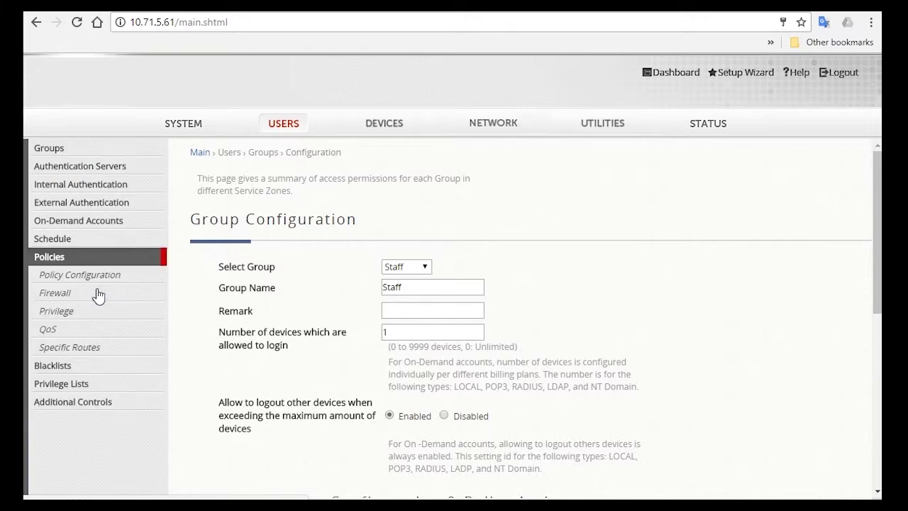
click(79, 292)
click(106, 278)
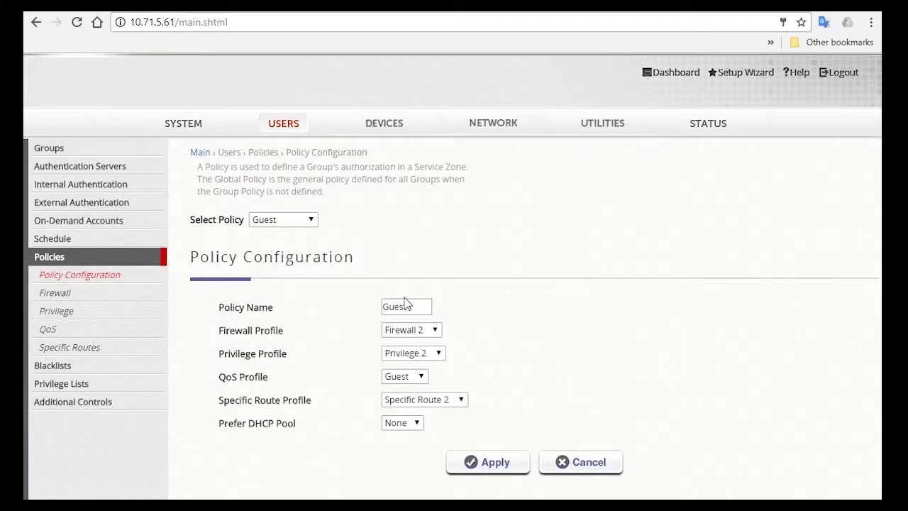
click(312, 221)
click(295, 247)
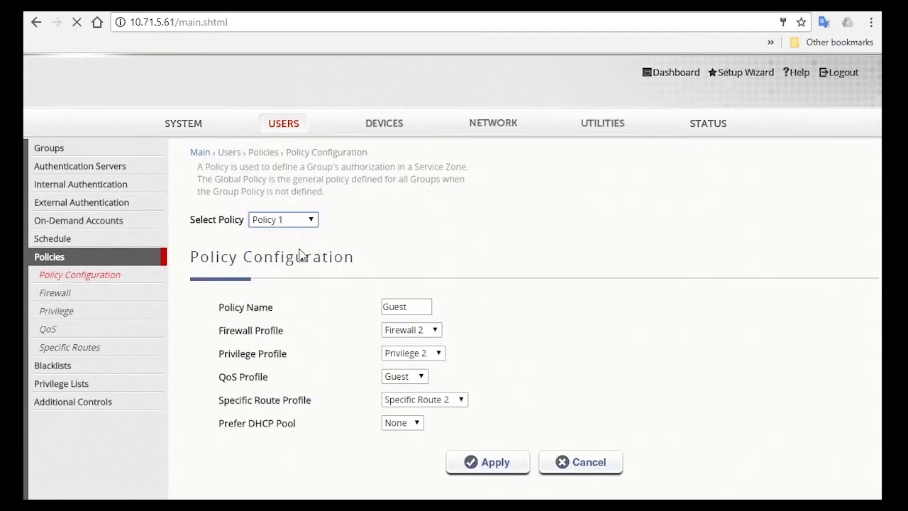
drag(425, 307, 362, 307)
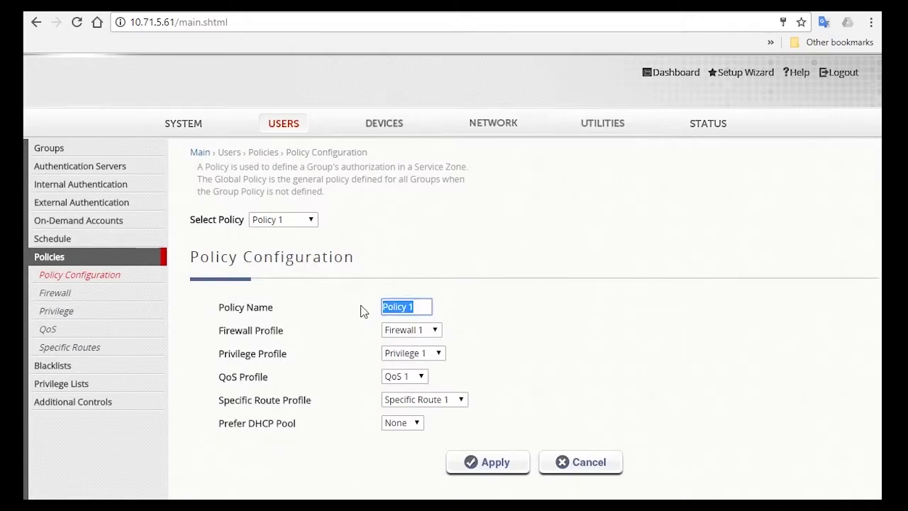
text(Staff)
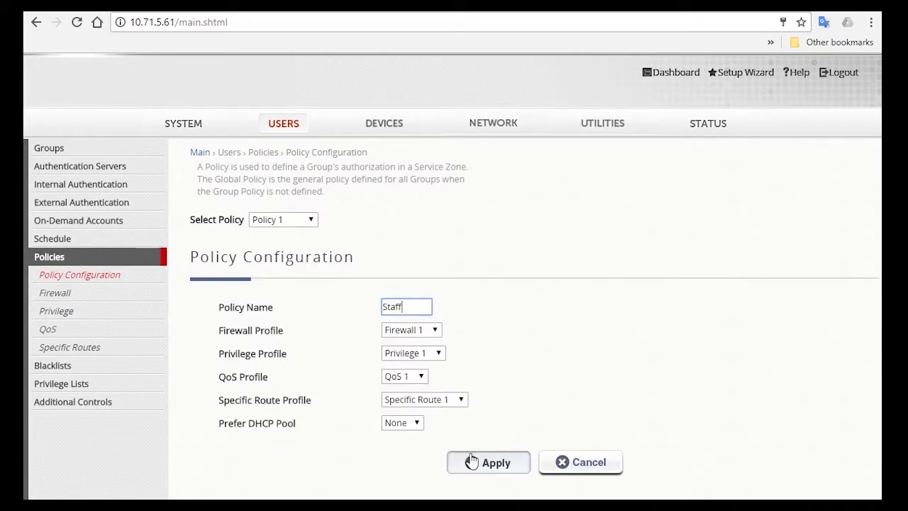
click(497, 457)
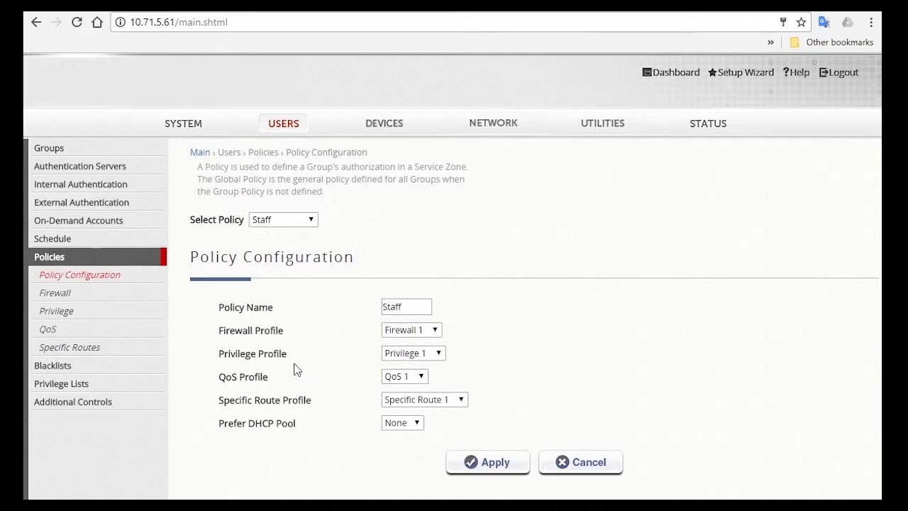
- Add a new user firewall rule to Firewall 1 named Block_Facebook
click(151, 299)
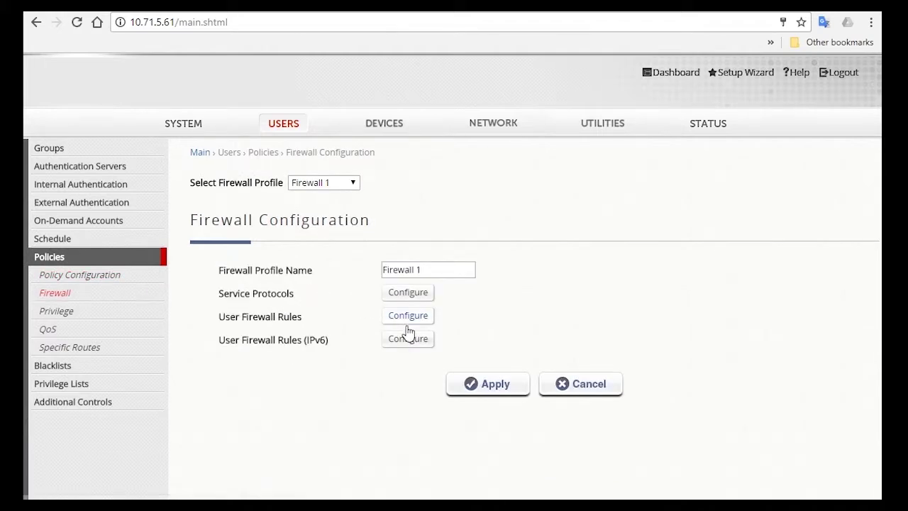
click(393, 321)
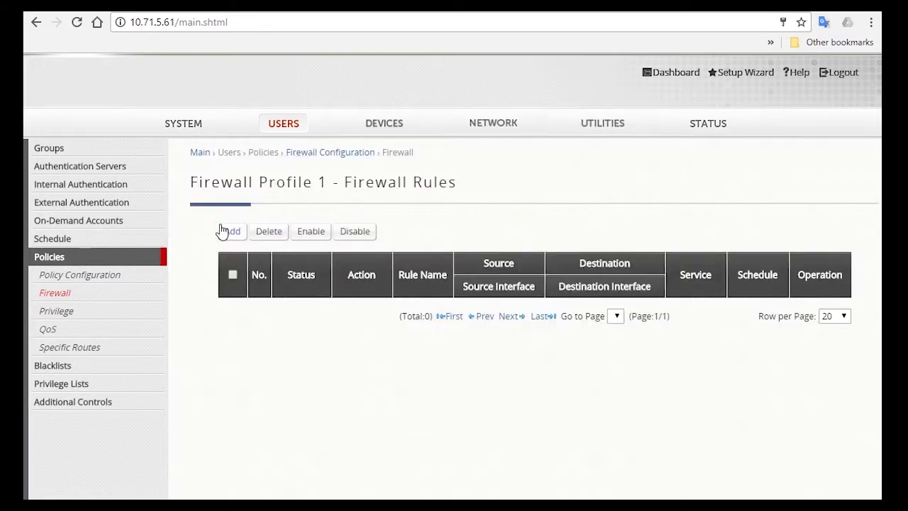
click(233, 231)
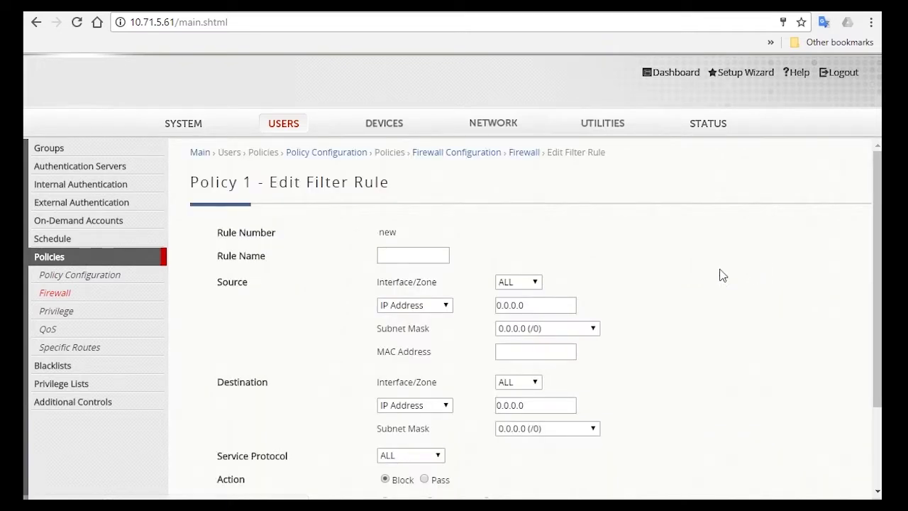
click(392, 258)
text(Block_Facebook)
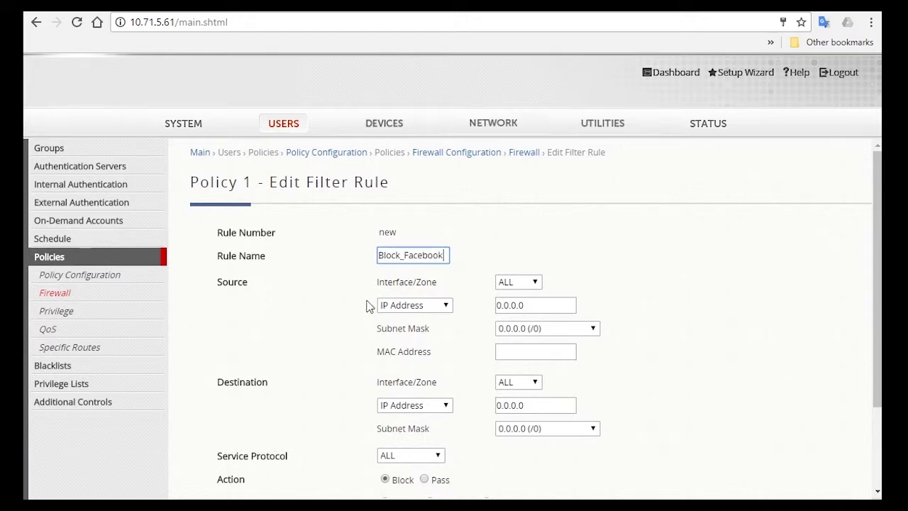
scroll(537, 305, down, 2)
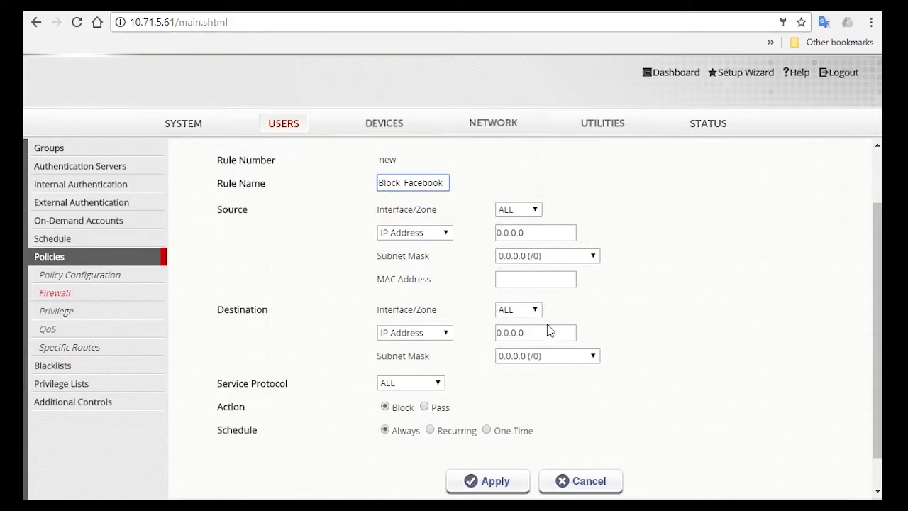
scroll(550, 331, down, 1)
click(401, 295)
click(411, 322)
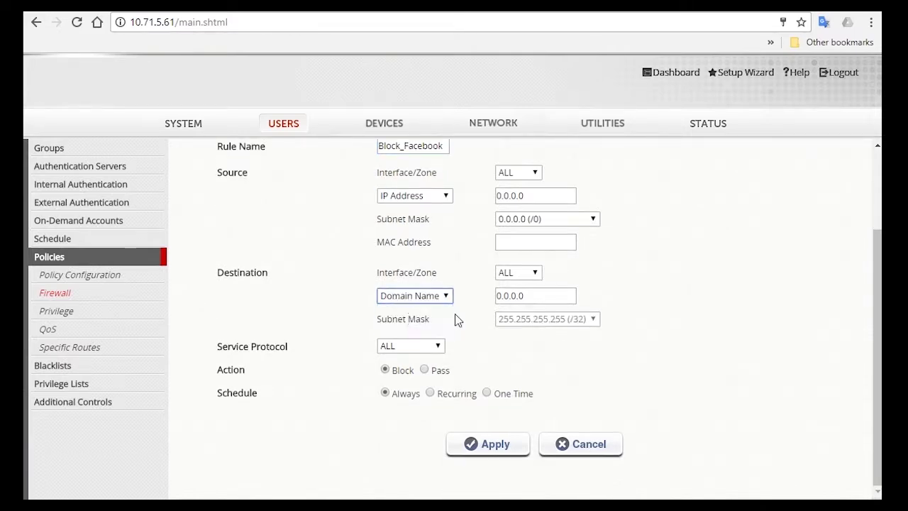
click(543, 298)
drag(543, 298, 472, 301)
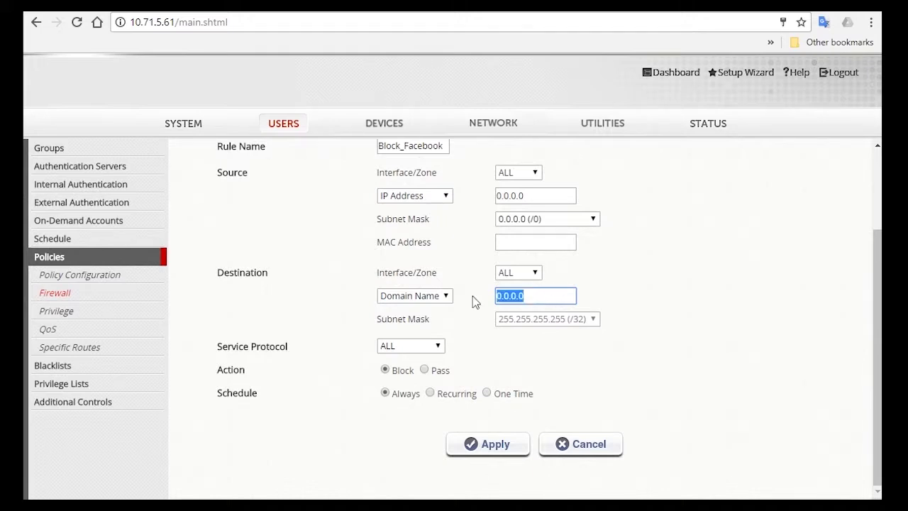
text(www.facebook.com)
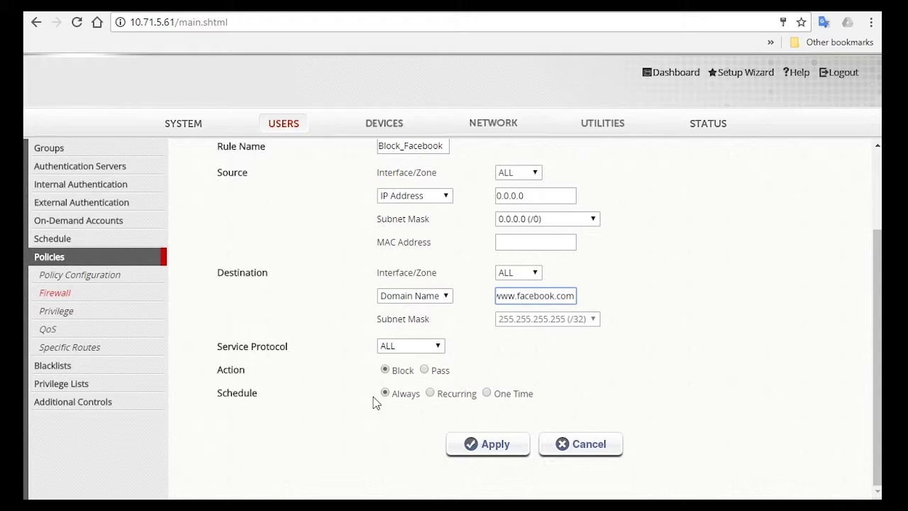
- Set action Pass with a recurring Monday–Friday 12:00–14:00 schedule and apply the rule
click(432, 396)
scroll(624, 375, down, 1)
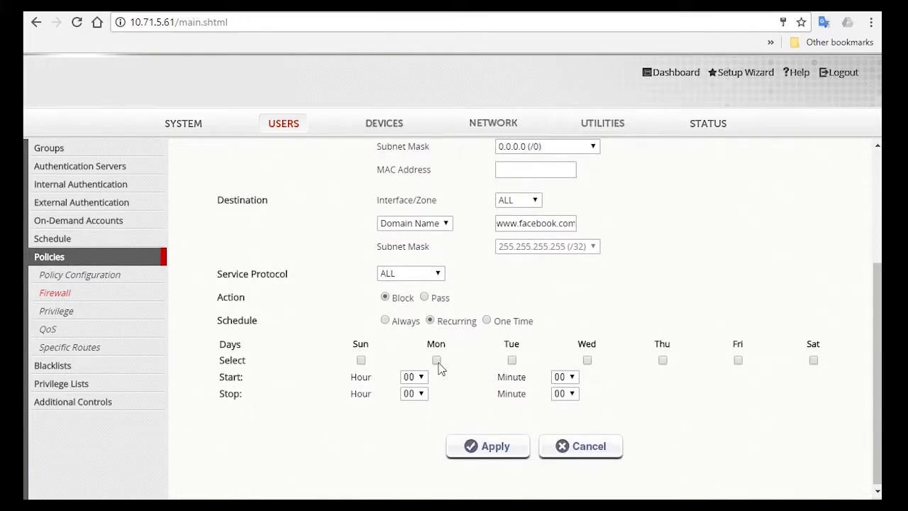
click(436, 360)
click(425, 298)
click(587, 360)
click(663, 361)
click(414, 377)
click(413, 280)
click(414, 394)
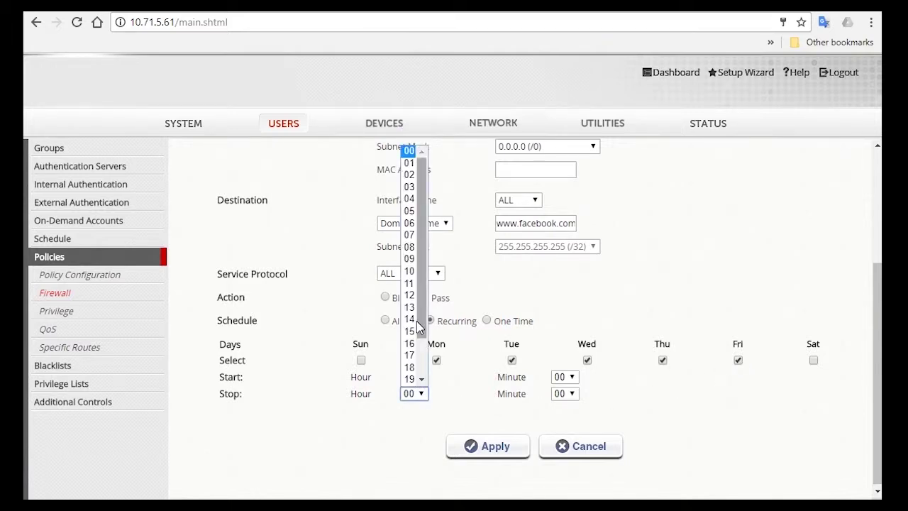
click(415, 319)
click(488, 445)
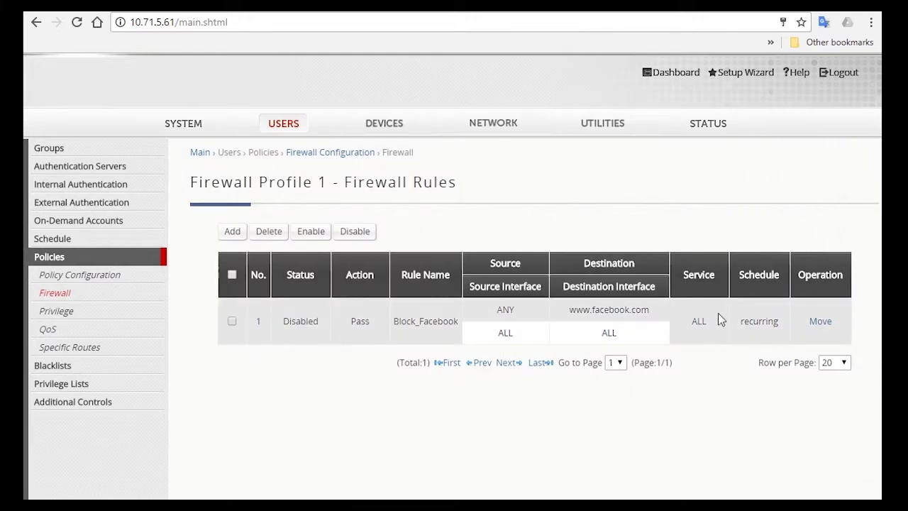
- Enable Block_Facebook, then rename firewall profile Firewall 1 to Staff and apply
click(230, 323)
click(319, 241)
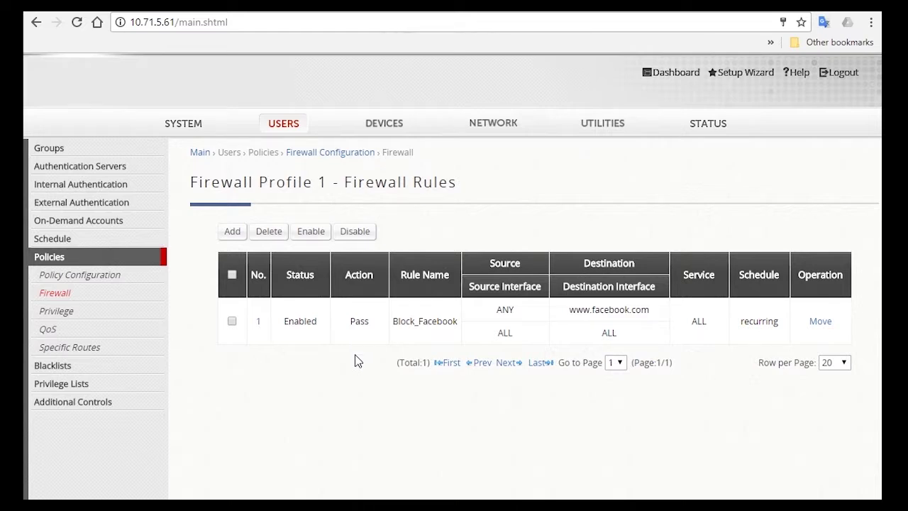
click(101, 302)
drag(449, 269, 458, 236)
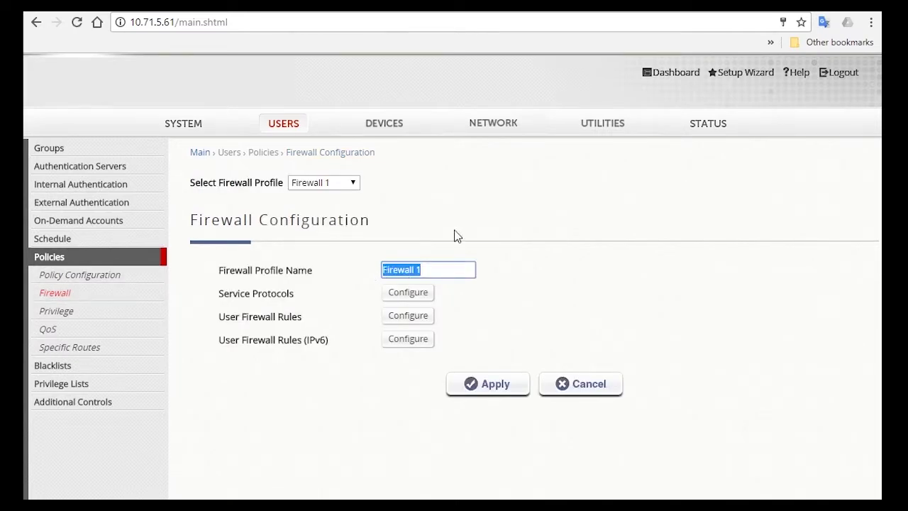
key(BackSpace)
click(489, 378)
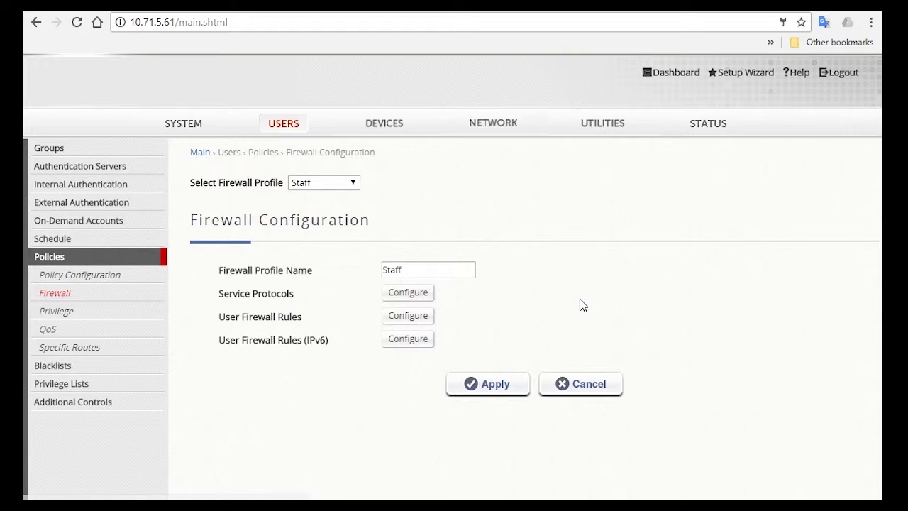
- Open the Local user list under Internal Authentication and start adding a user
click(284, 123)
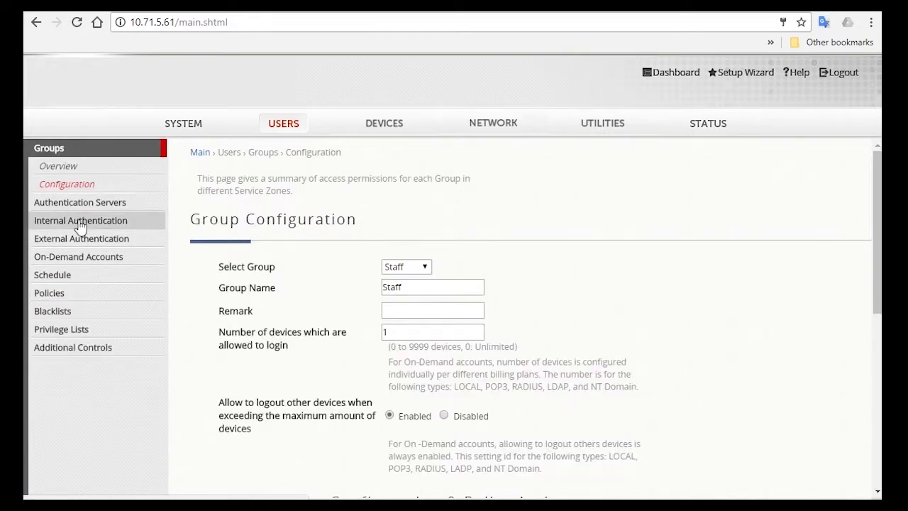
click(57, 219)
click(83, 205)
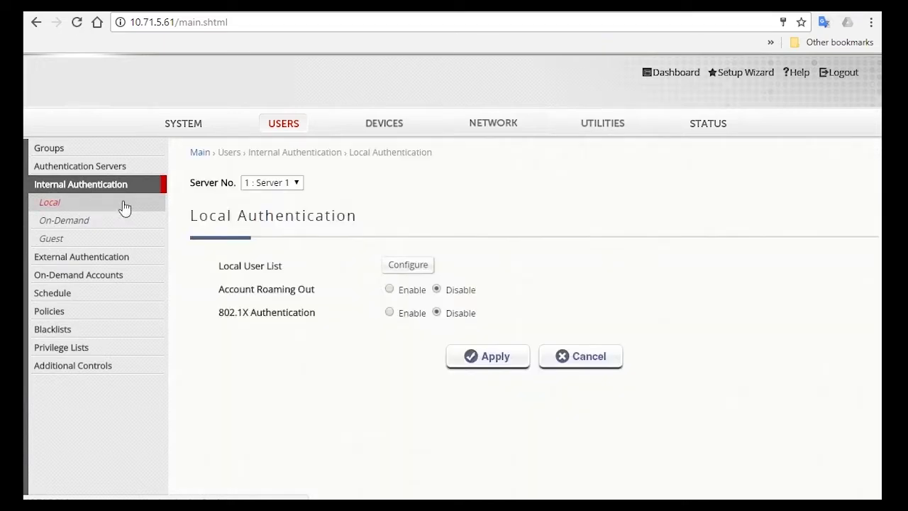
click(415, 271)
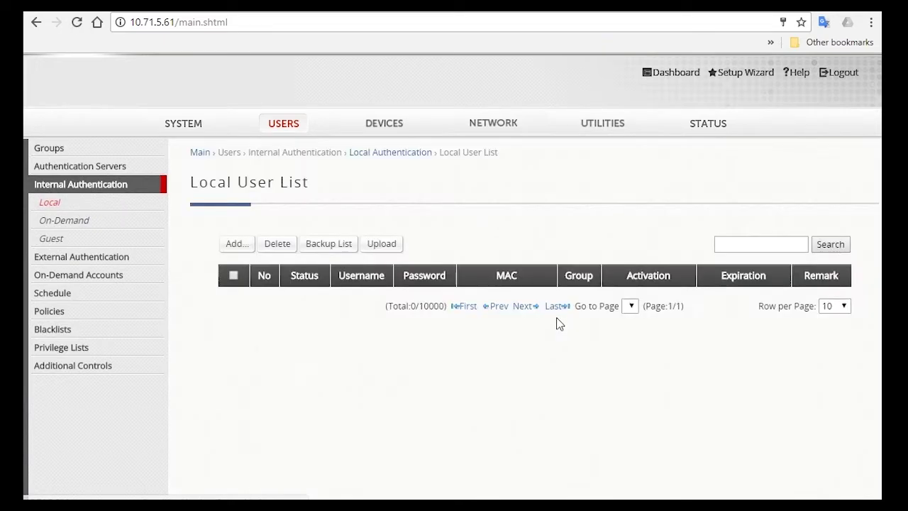
click(239, 245)
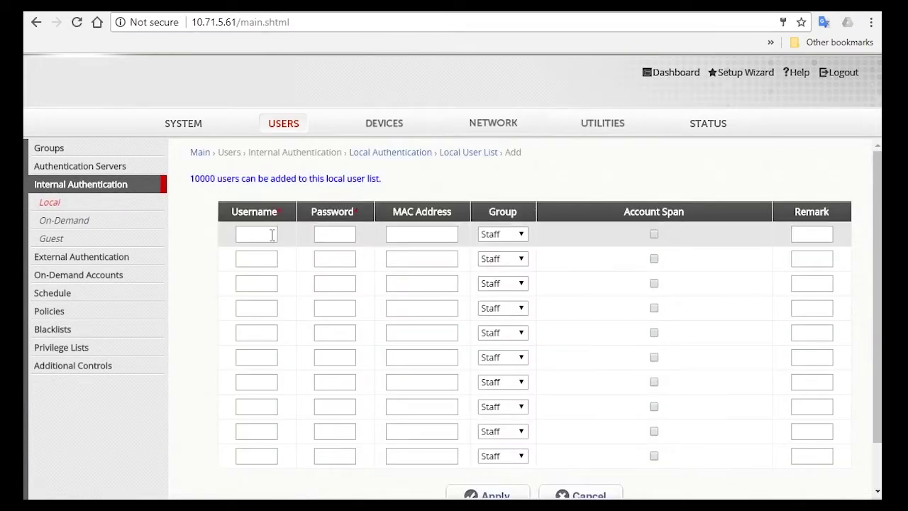
- Create user 'test' with its password in group Staff, apply, and dismiss the confirmations
click(267, 234)
text(test)
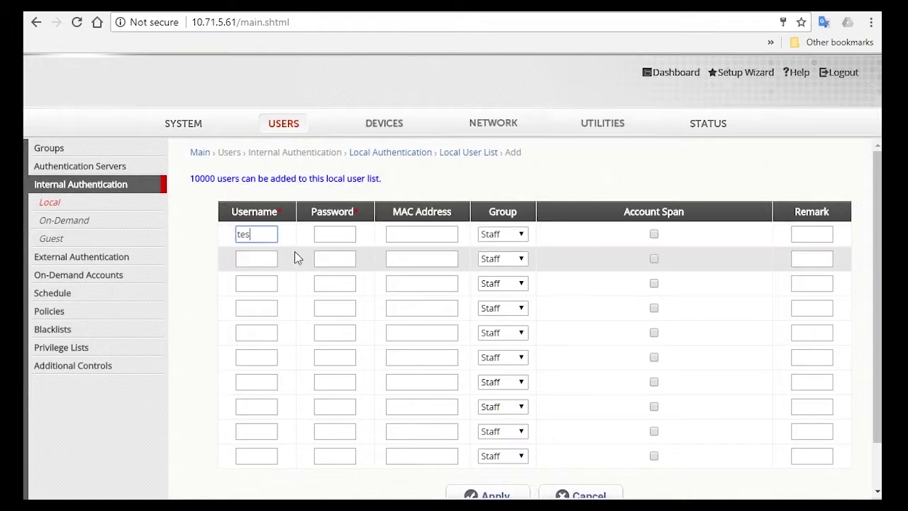
click(347, 234)
text(test)
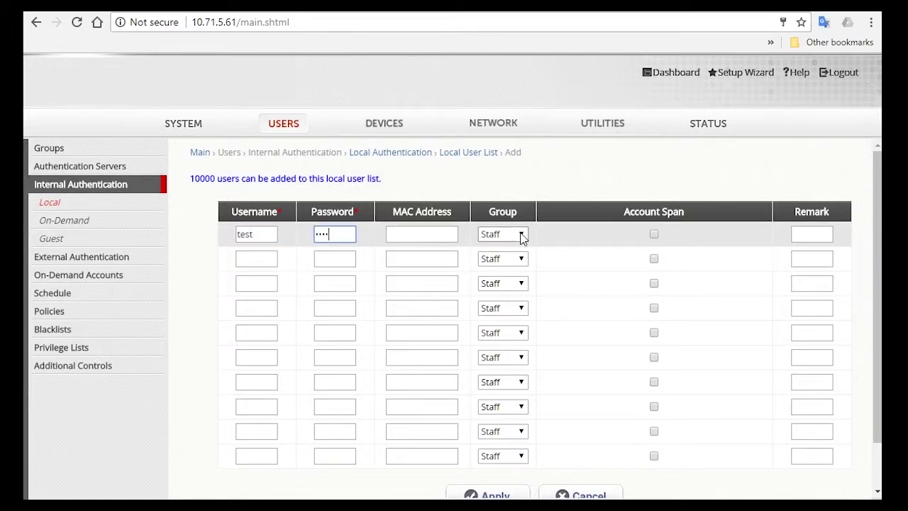
click(522, 235)
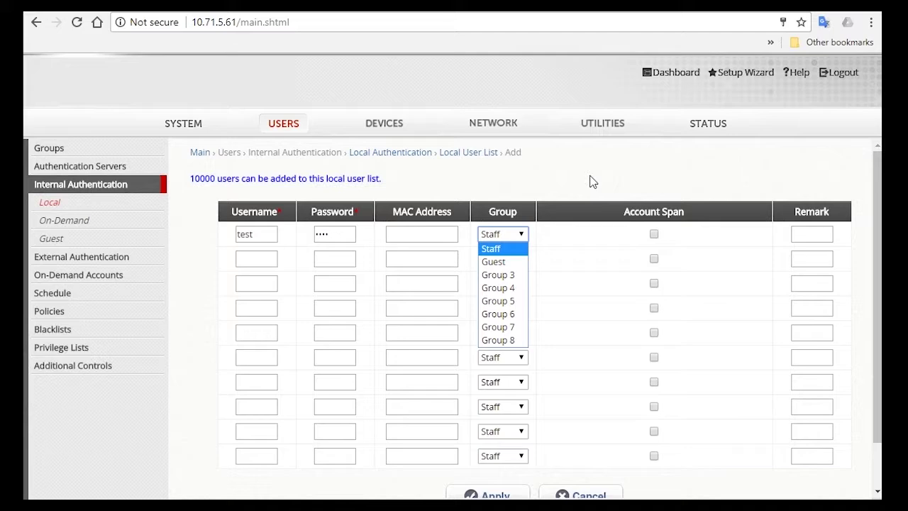
click(610, 203)
scroll(594, 298, down, 2)
click(495, 443)
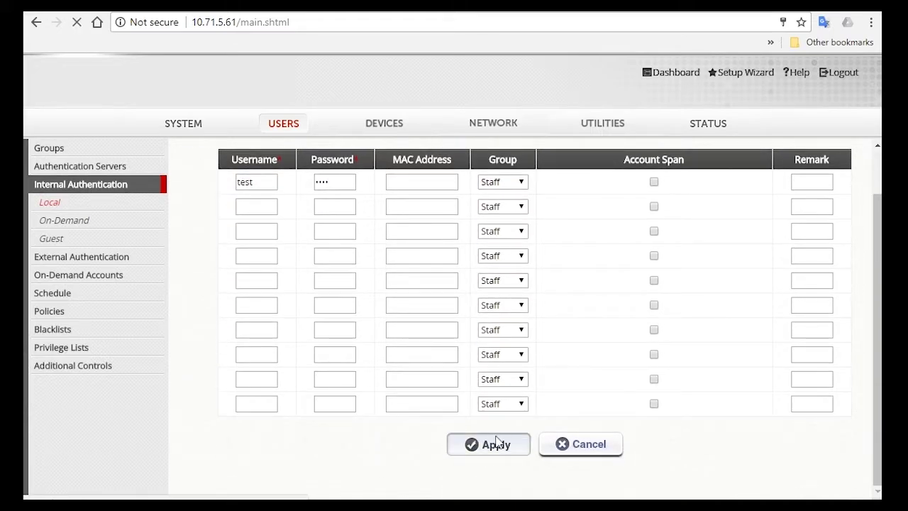
click(584, 115)
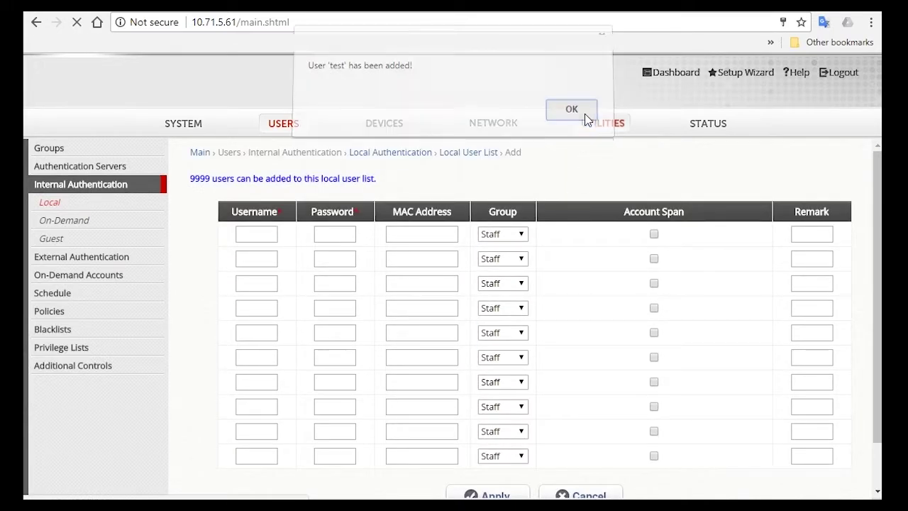
click(383, 364)
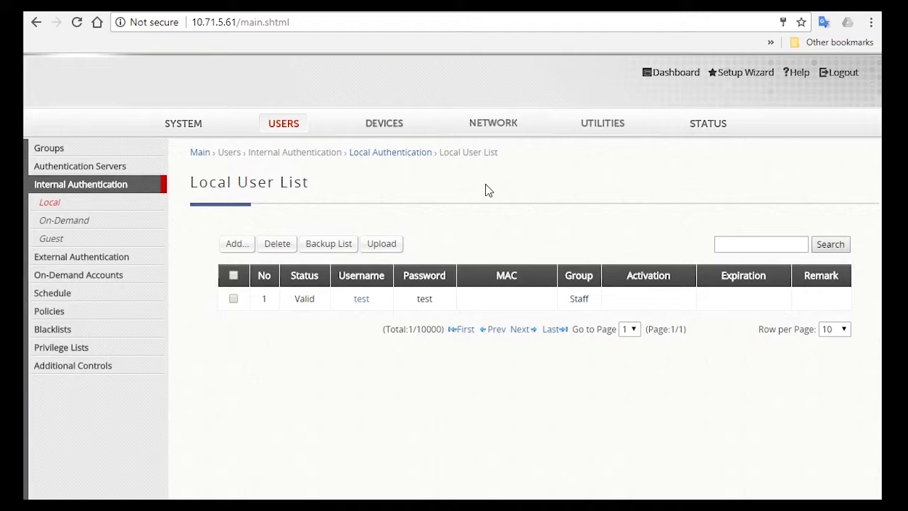
- Open the Management IP Address configuration from SYSTEM and scroll to the address list
click(191, 135)
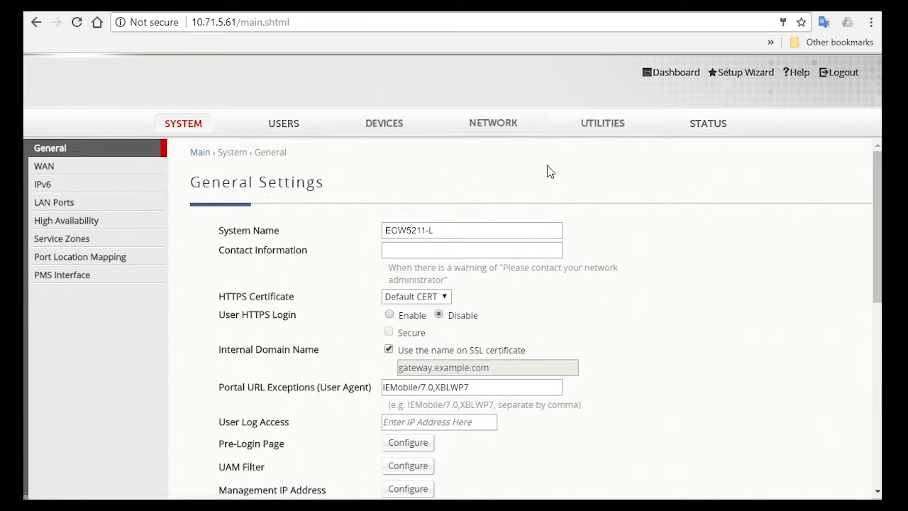
scroll(547, 172, down, 2)
click(408, 343)
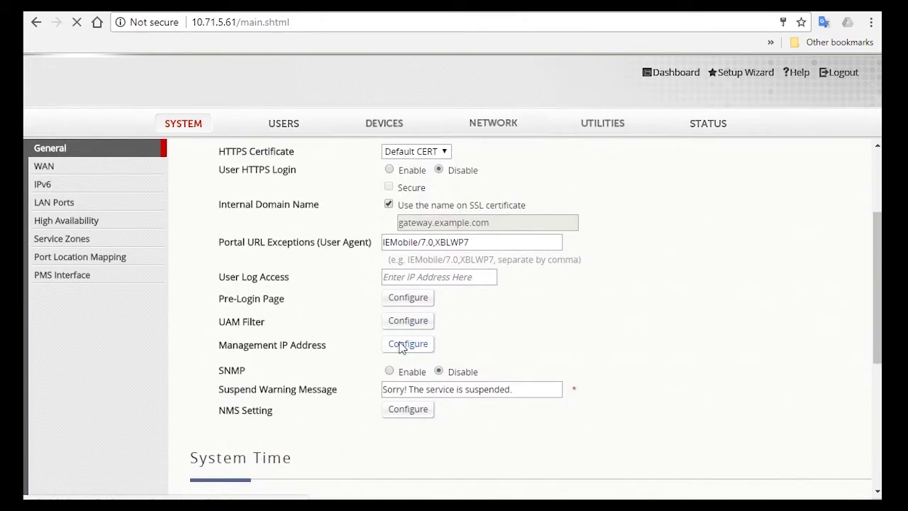
scroll(594, 289, down, 3)
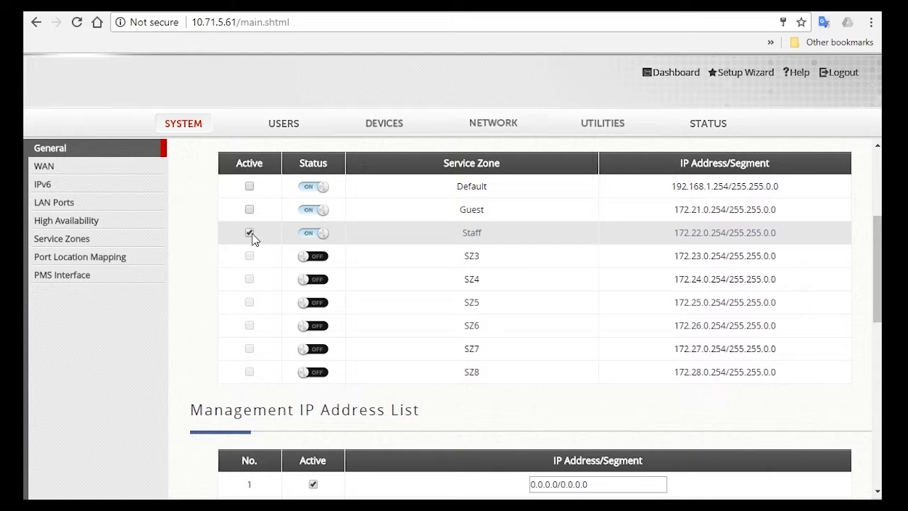
scroll(494, 252, down, 3)
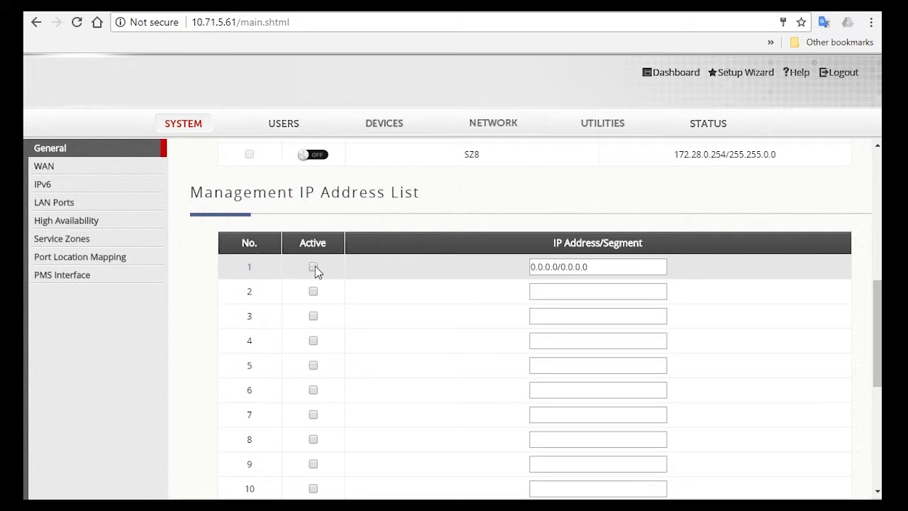
- Leave entry 1 at 0.0.0.0/0.0.0.0 and mark management IP entry 2 Active
drag(589, 266, 492, 267)
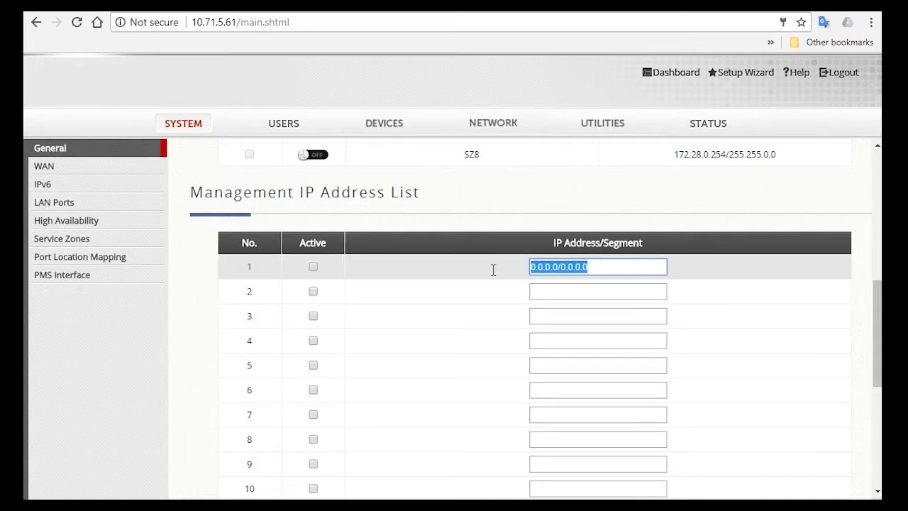
click(319, 279)
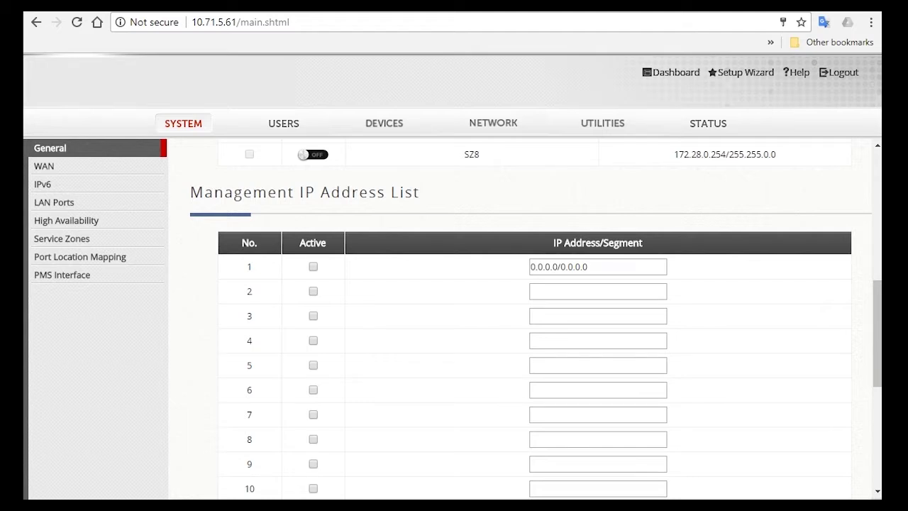
click(312, 292)
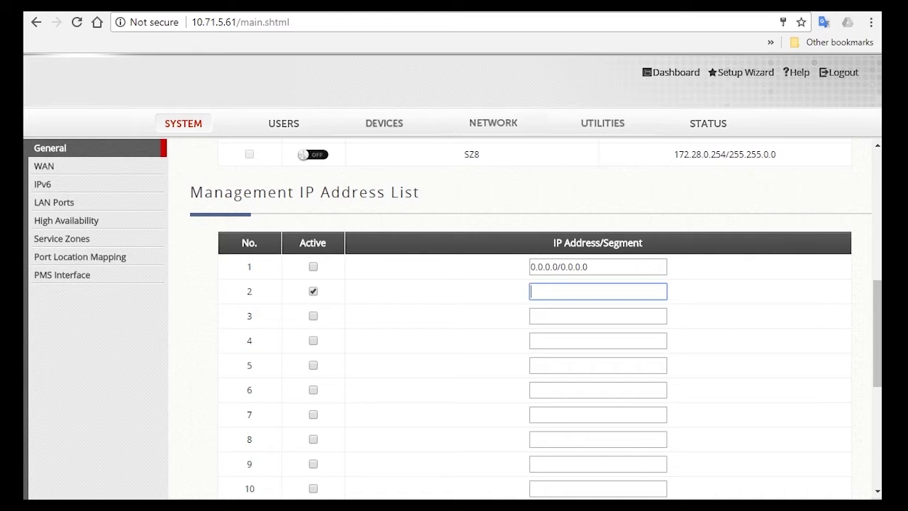
- Read this computer's IPv4 address, 10.29.139.66, from the Windows connection details
right_click(845, 497)
click(845, 415)
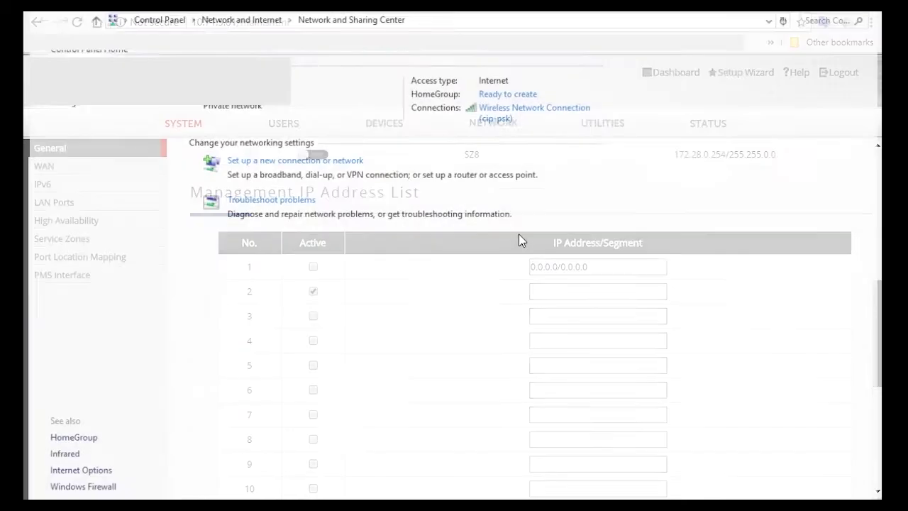
click(506, 113)
click(410, 259)
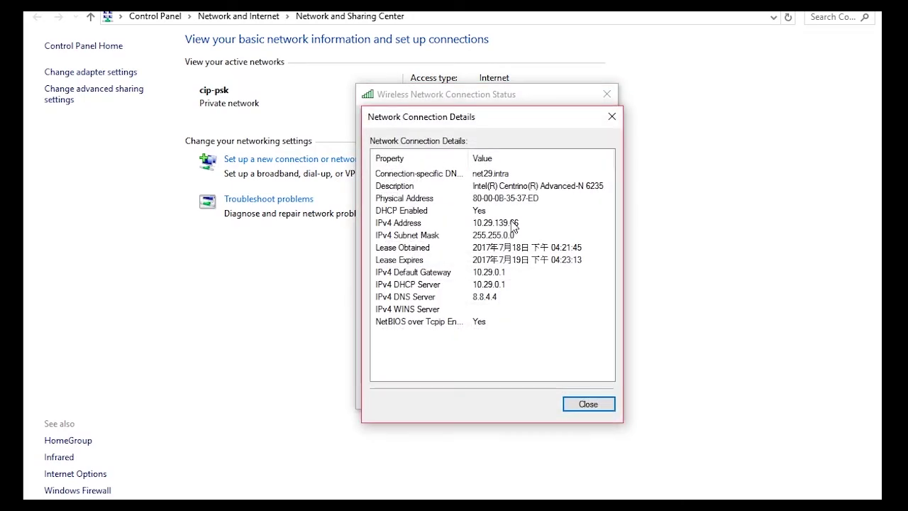
click(518, 222)
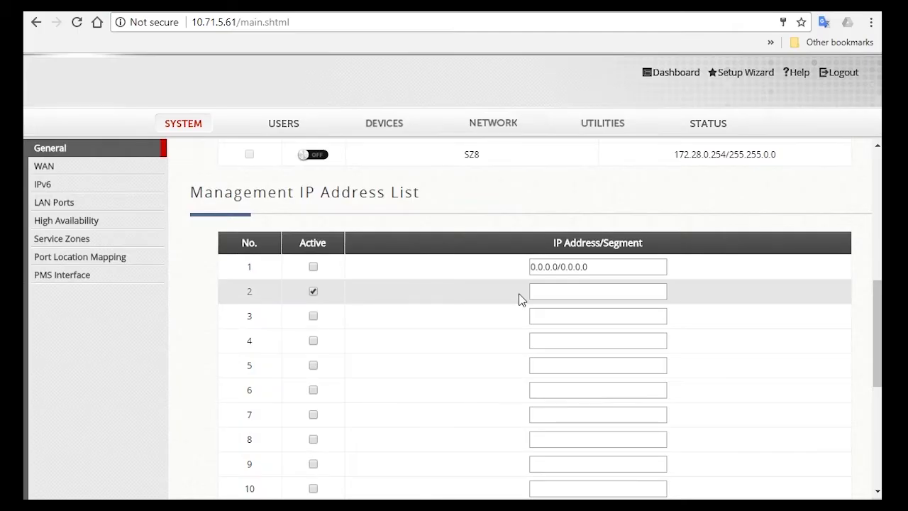
- Enter 10.29.139.66 as management IP entry 2 and apply the change
click(618, 292)
text(1)
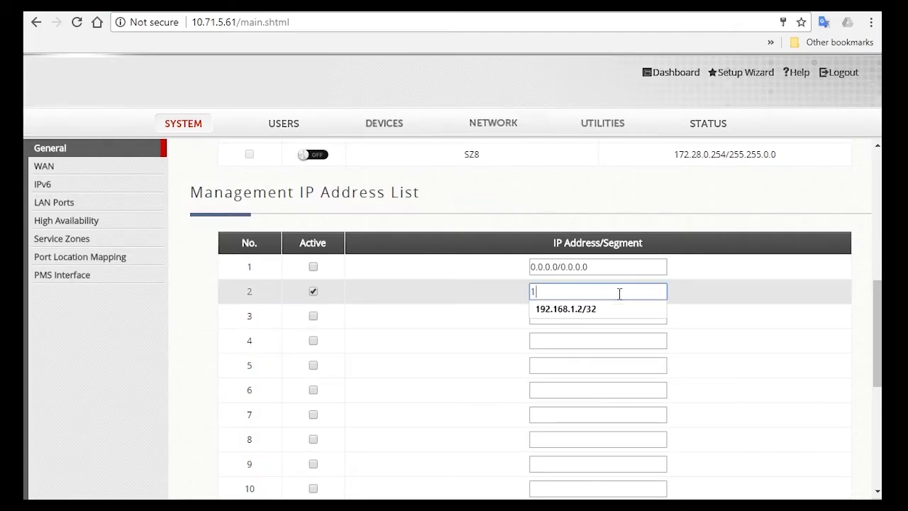
text(0.29.139.66)
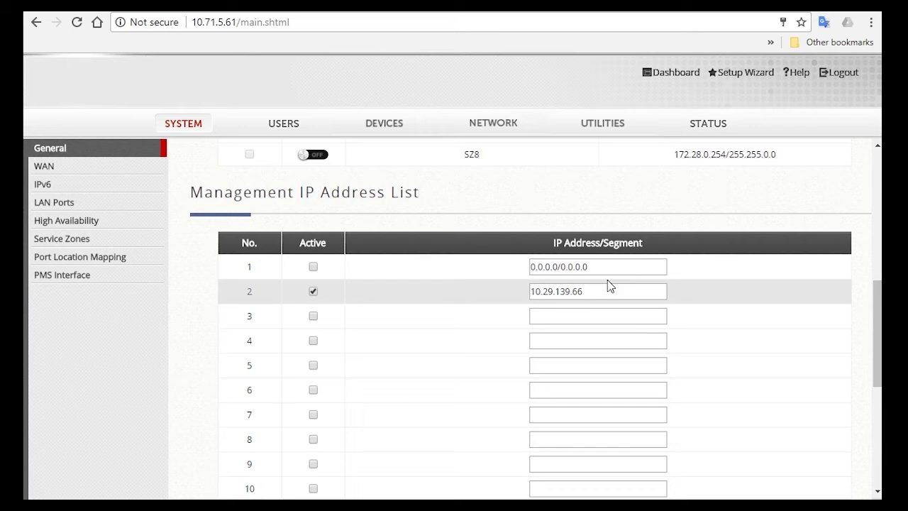
scroll(750, 283, down, 5)
click(498, 450)
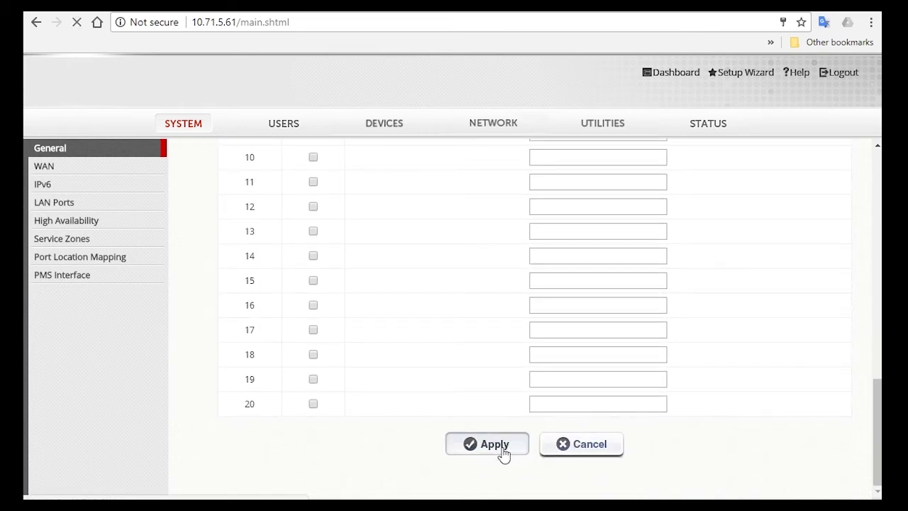
- Verify that entry 2 still holds 10.29.139.66 after applying
scroll(691, 321, down, 2)
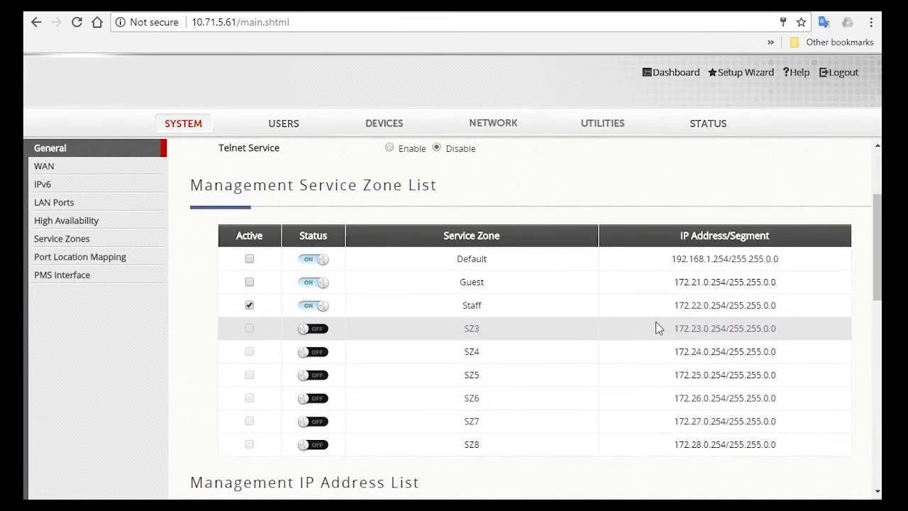
scroll(656, 323, down, 4)
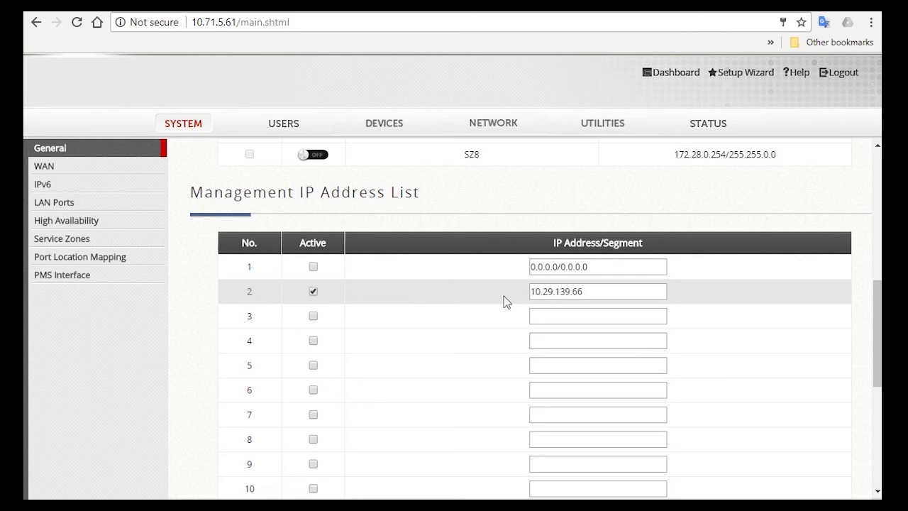
click(603, 290)
key(shift+Left)
key(shift+Left)
key(shift+Left)
key(shift+Left)
key(shift+Left)
key(shift+Left)
key(shift+Left)
key(shift+Left)
key(shift+Left)
key(shift+Left)
key(shift+Left)
key(shift+Left)
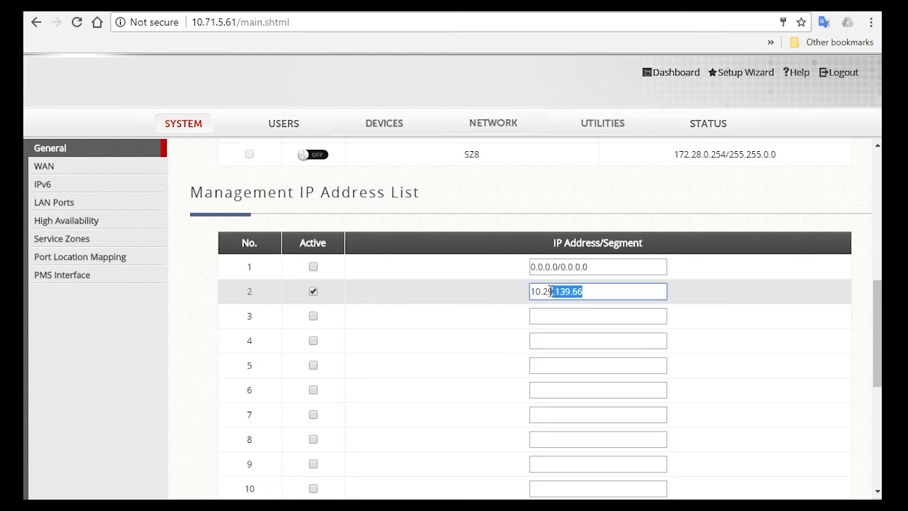
scroll(622, 308, up, 4)
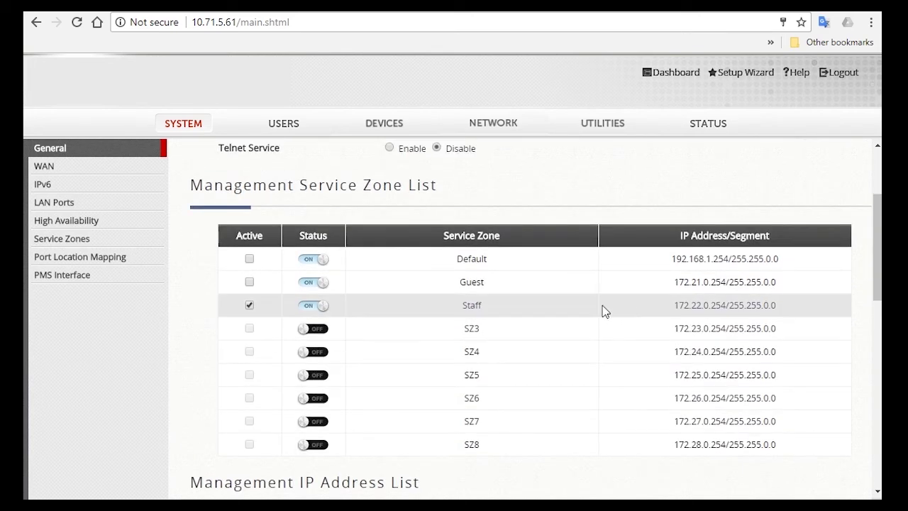